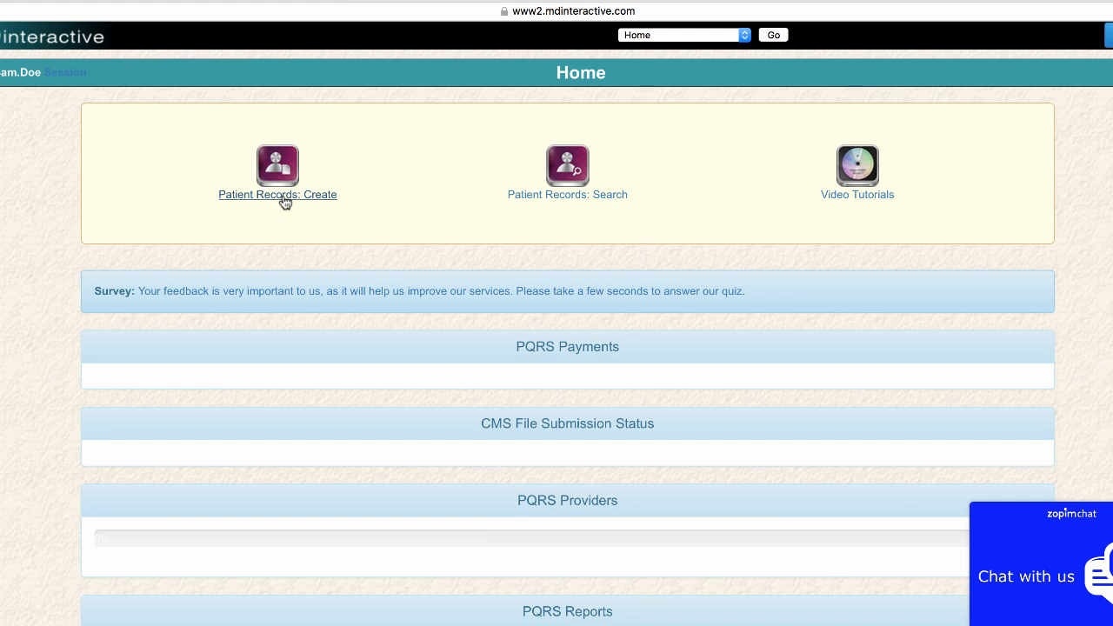
- Start a new patient record using Diabetes Measures Group 2016 as the PQRS measure set
{"action": "left_click", "coordinate": [285, 202]}
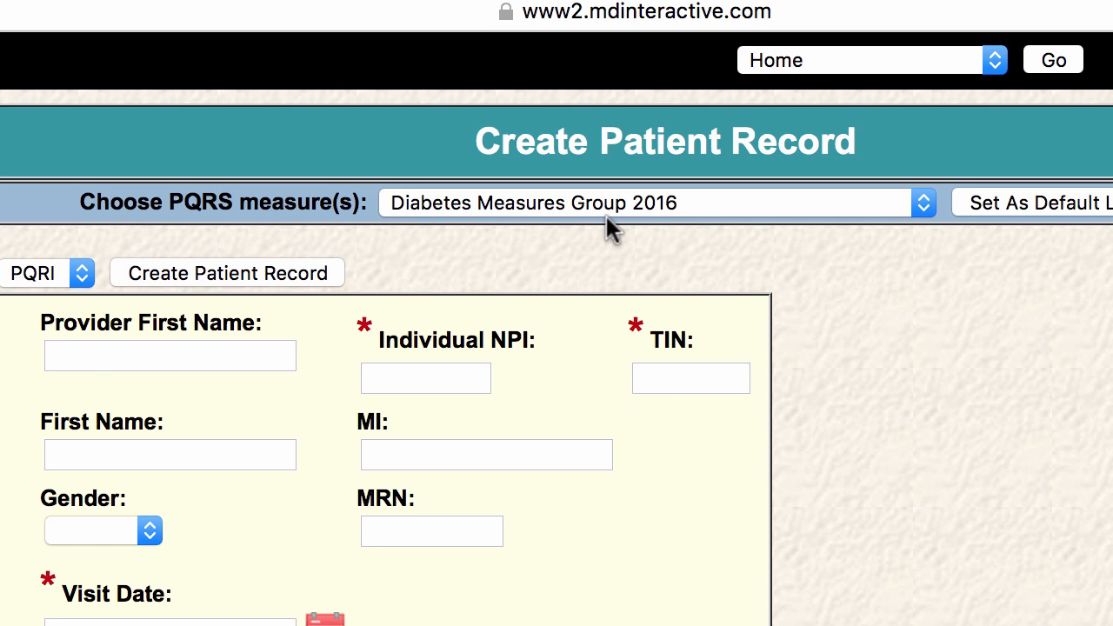
{"action": "left_click", "coordinate": [927, 207]}
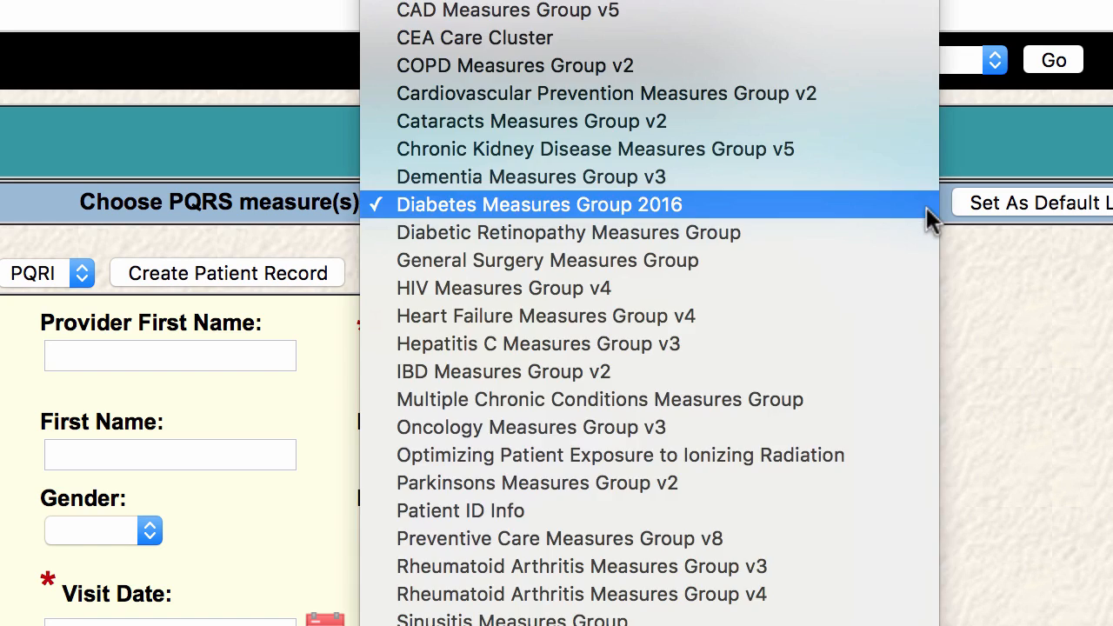
{"action": "left_click", "coordinate": [926, 210]}
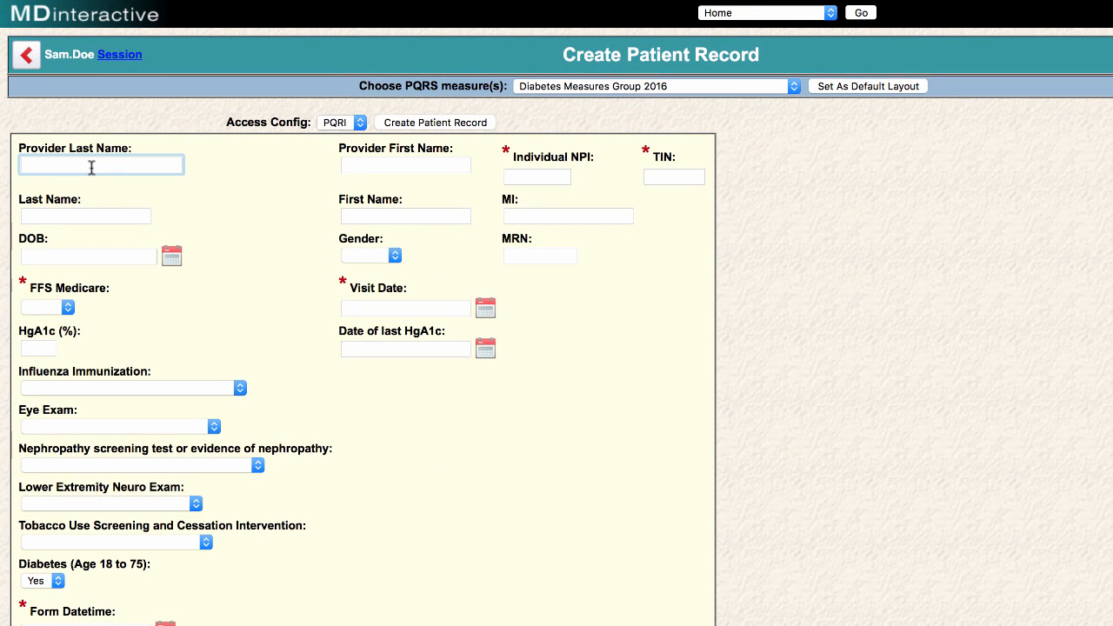
- Enter the provider's last name, first name, Individual NPI and TIN
{"action": "type", "text": "Doe"}
{"action": "key", "text": "Tab"}
{"action": "type", "text": "Sam"}
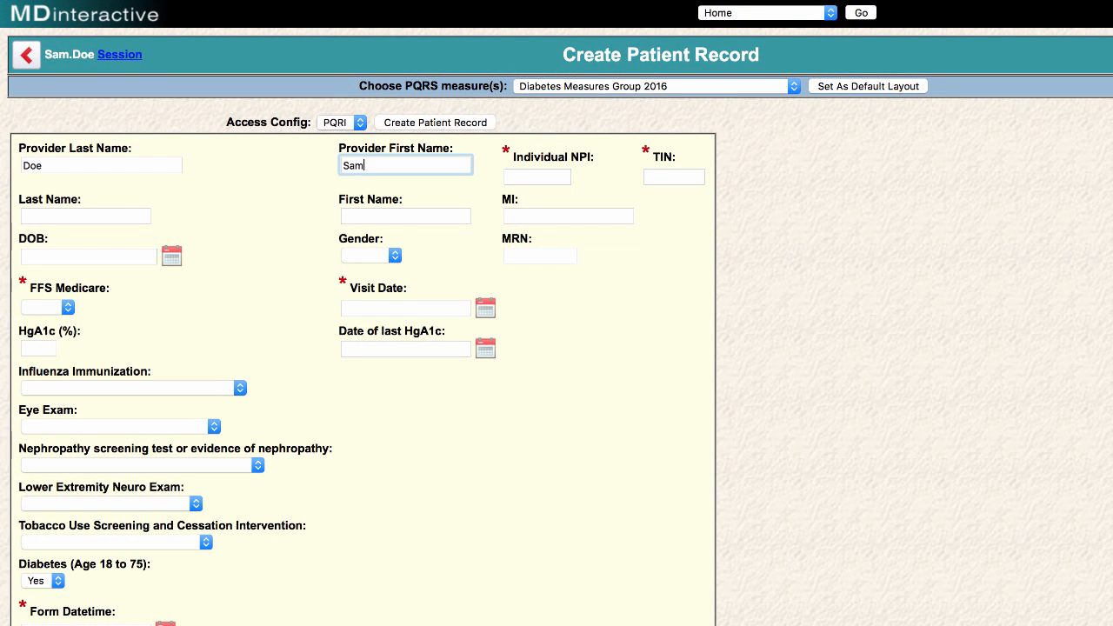
{"action": "key", "text": "Tab"}
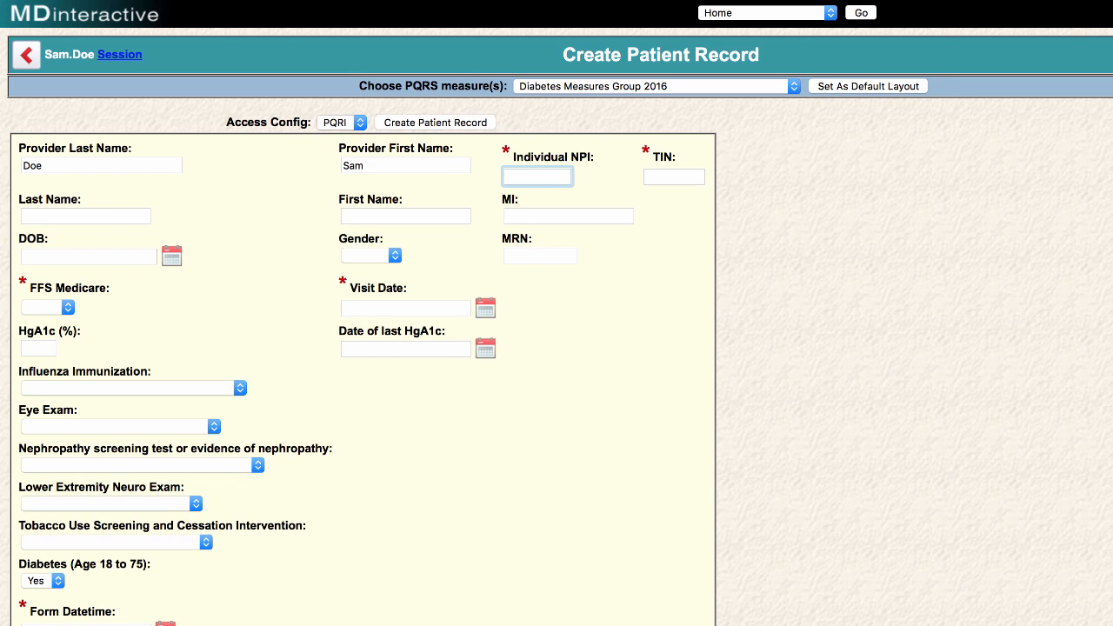
{"action": "type", "text": "1123456789"}
{"action": "key", "text": "Tab"}
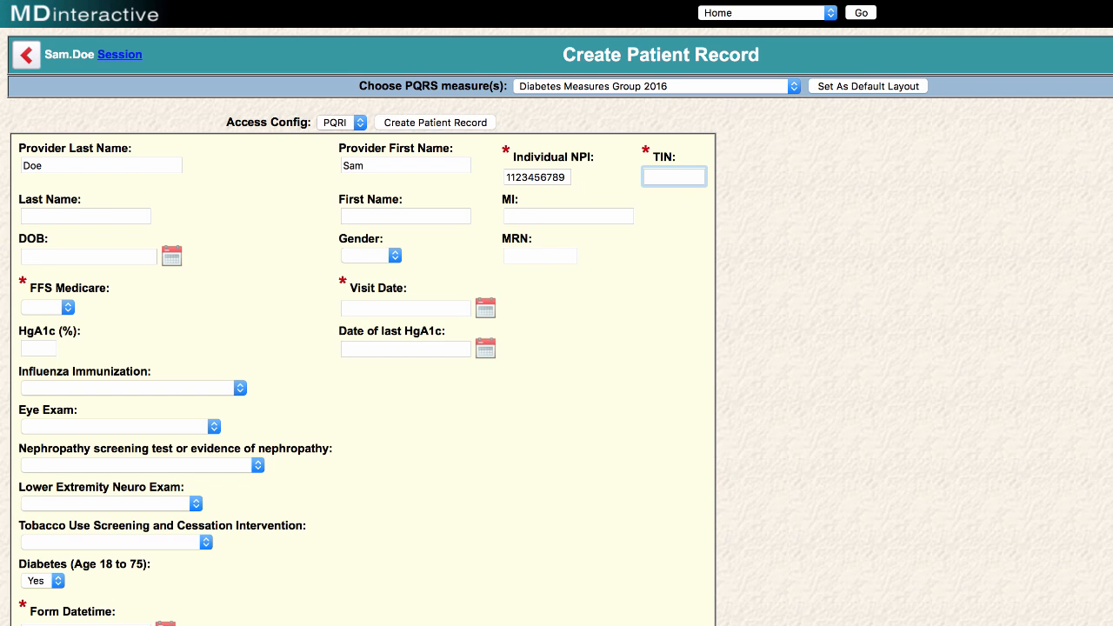
{"action": "type", "text": "123456789"}
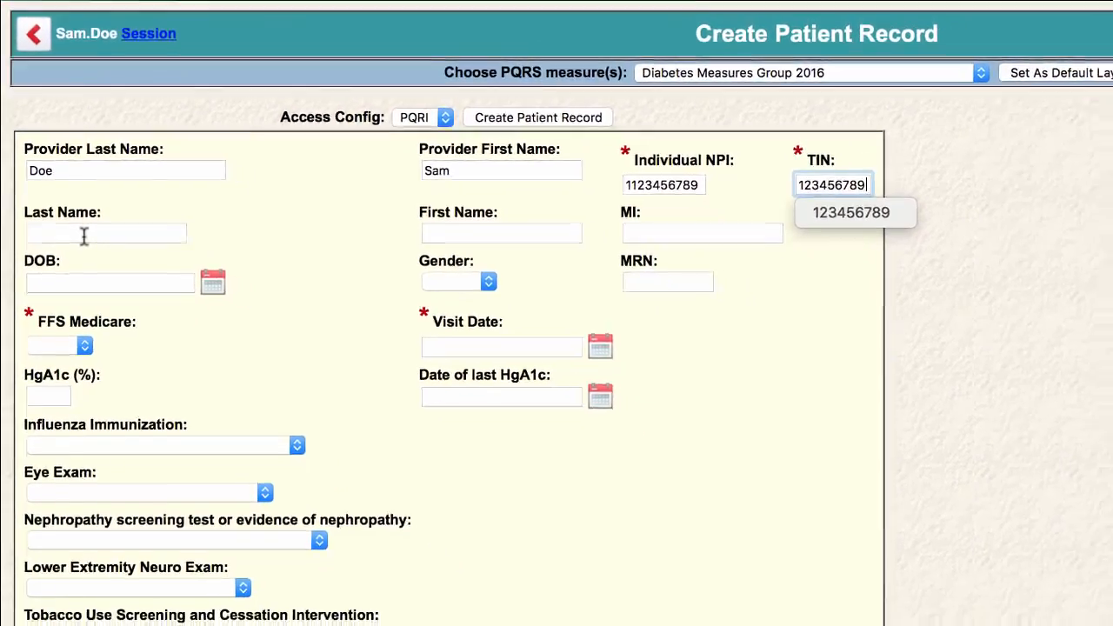
- Enter the patient's last name, first name and date of birth, skipping the middle initial
{"action": "left_click", "coordinate": [75, 223]}
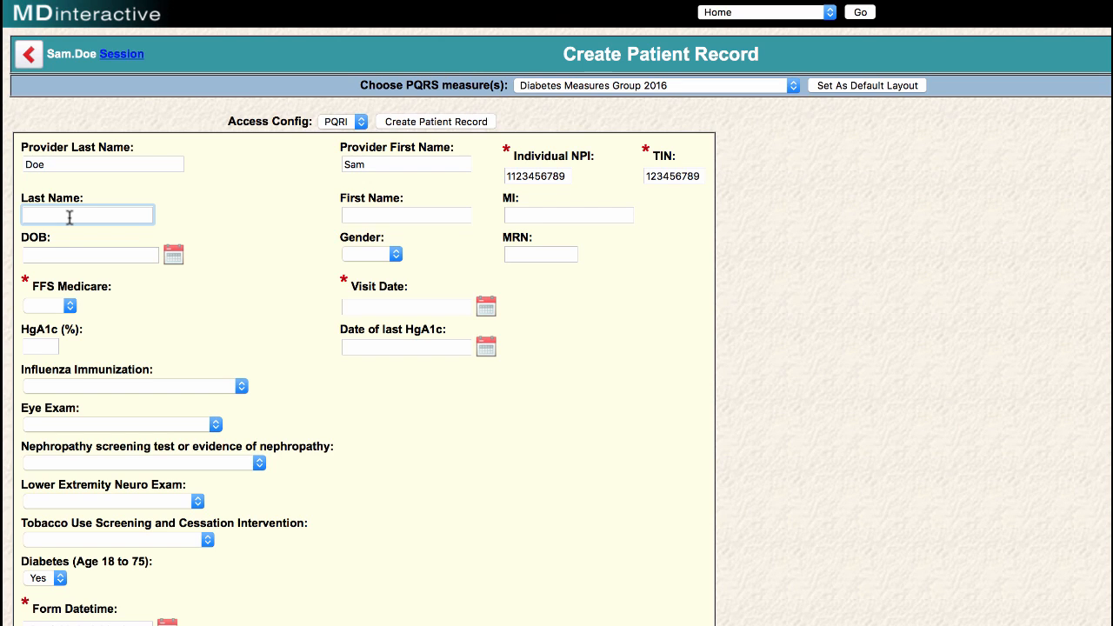
{"action": "key", "text": "Tab"}
{"action": "key", "text": "Tab"}
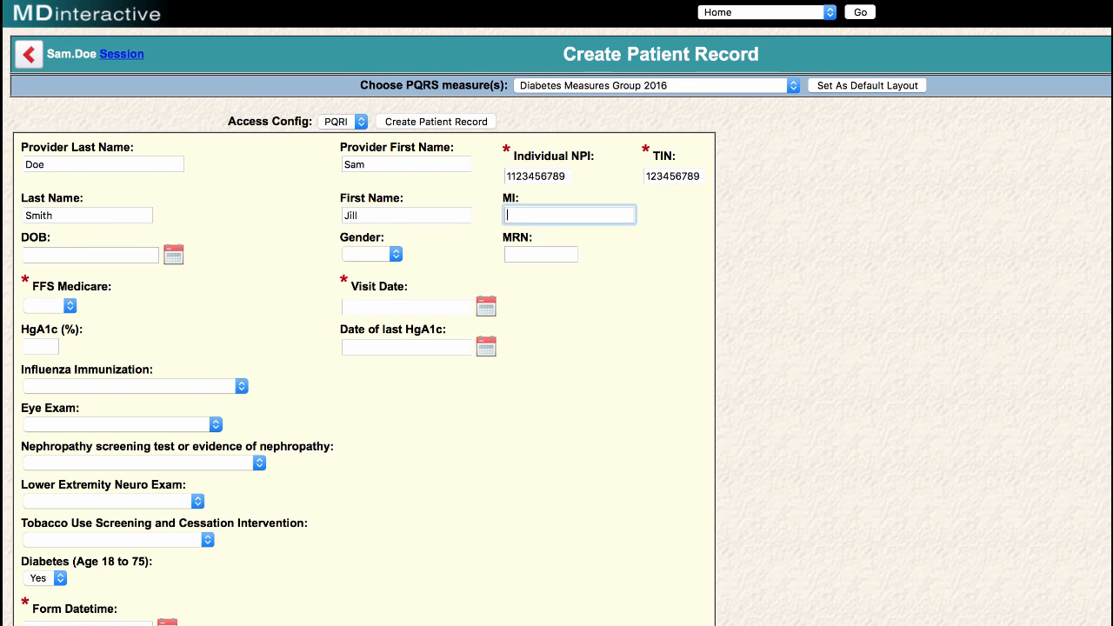
{"action": "key", "text": "Tab"}
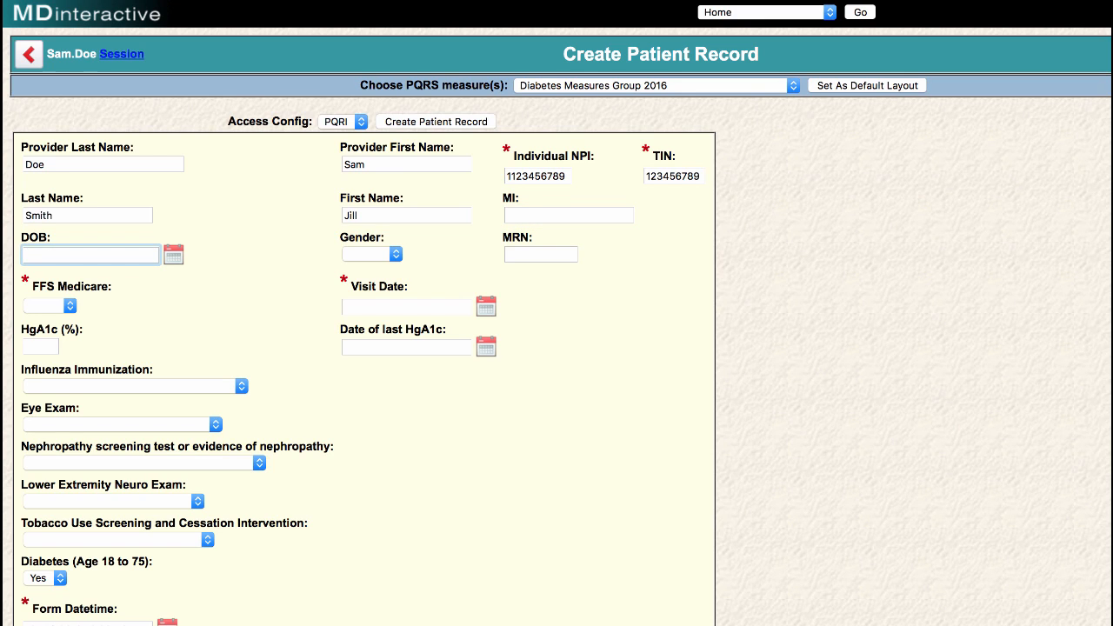
{"action": "type", "text": "03/"}
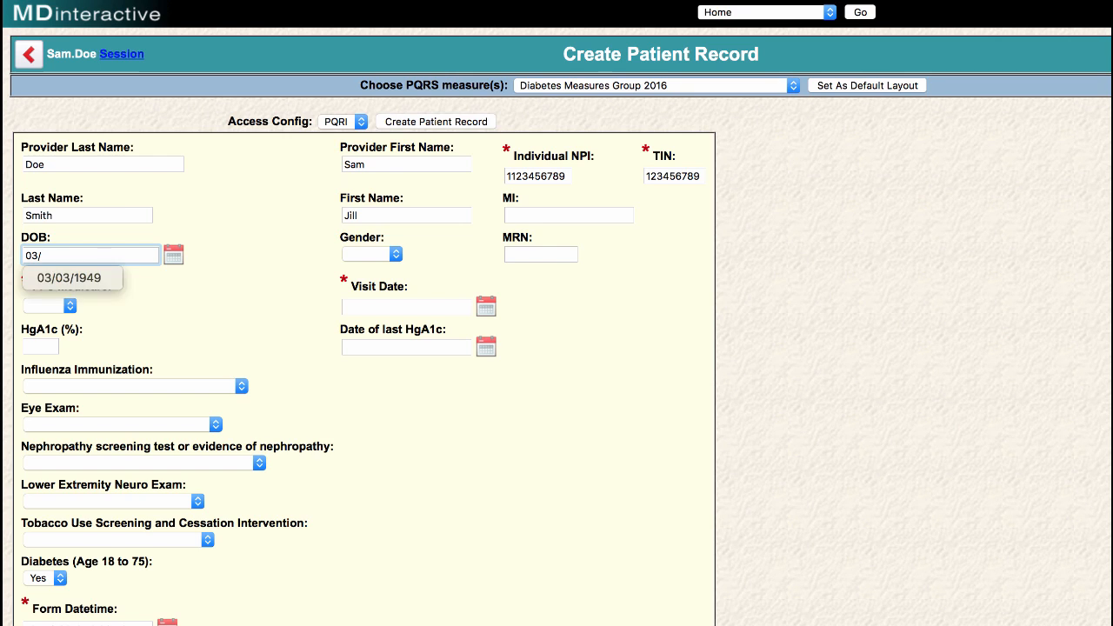
{"action": "type", "text": "26/"}
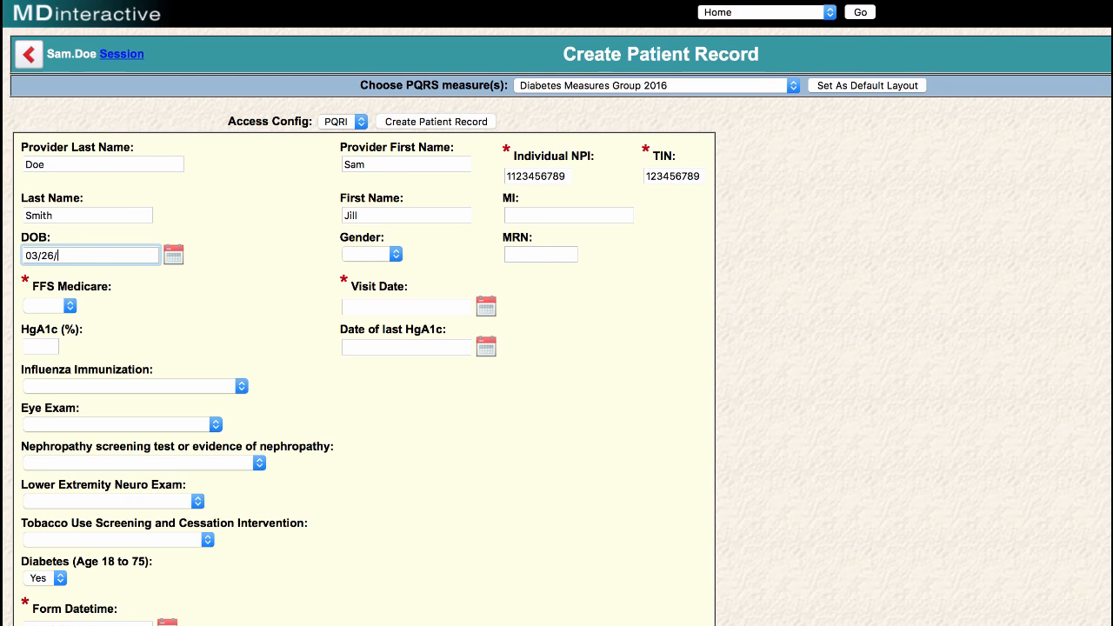
{"action": "type", "text": "1947"}
- Confirm the date of birth and set the patient's gender to Female
{"action": "left_click", "coordinate": [174, 262]}
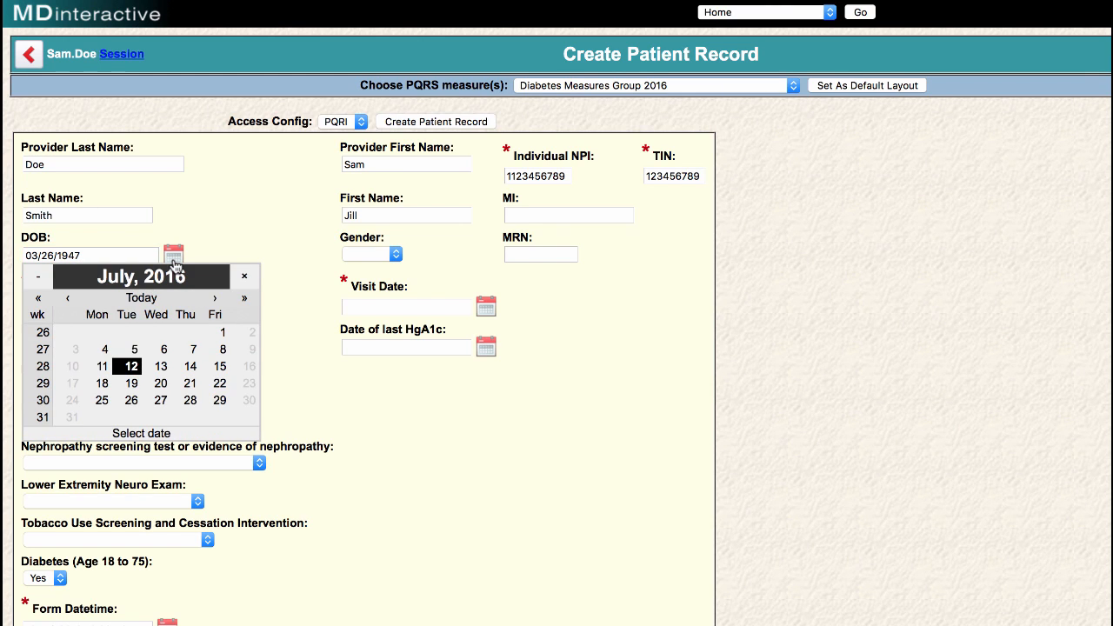
{"action": "left_click", "coordinate": [280, 248]}
{"action": "left_click", "coordinate": [396, 254]}
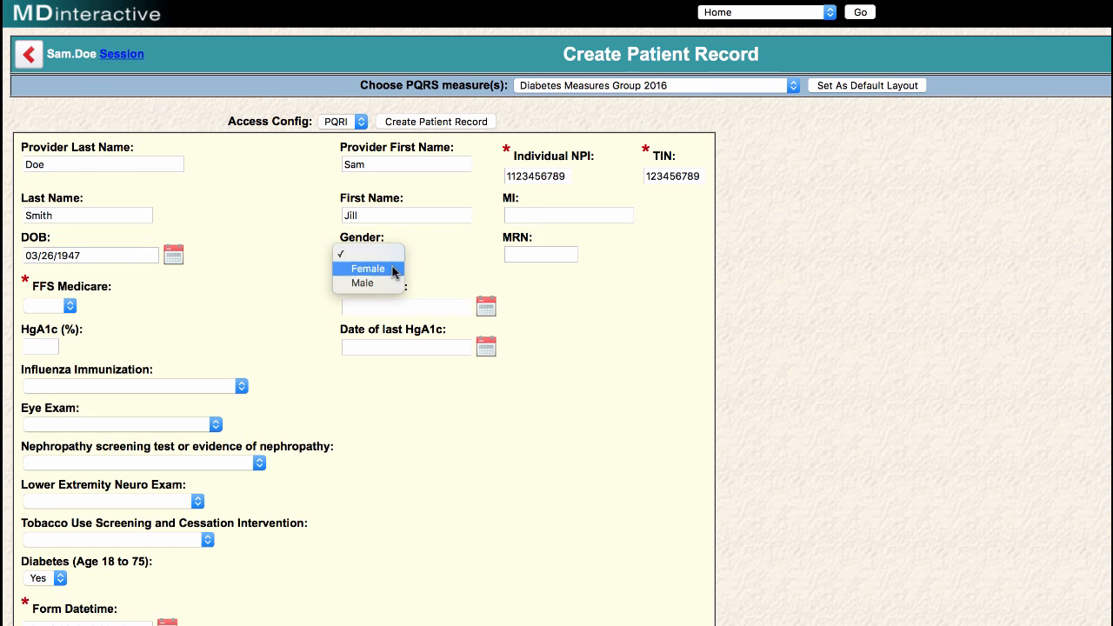
{"action": "left_click", "coordinate": [384, 271]}
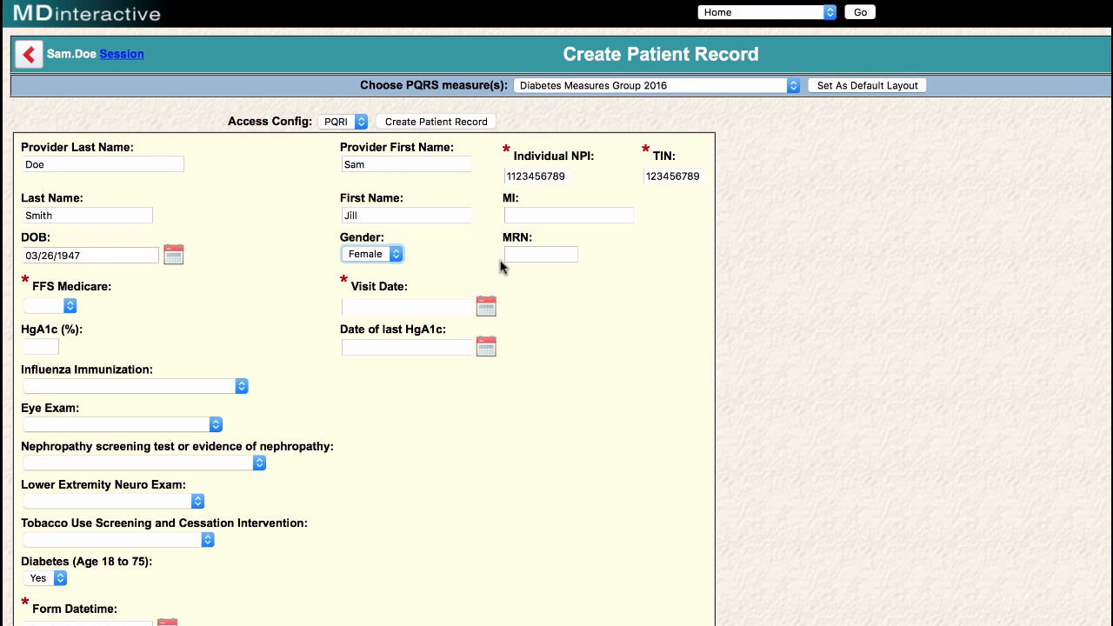
{"action": "left_click", "coordinate": [69, 306]}
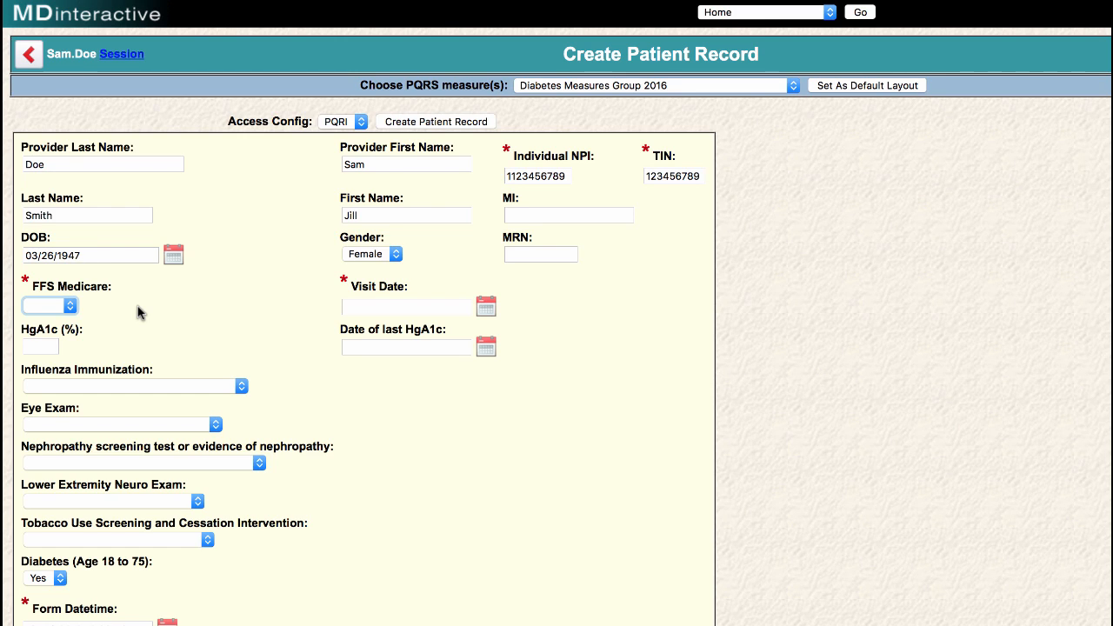
- Set FFS Medicare to Yes and the visit date to 11-Jul-2016
{"action": "left_click", "coordinate": [69, 307]}
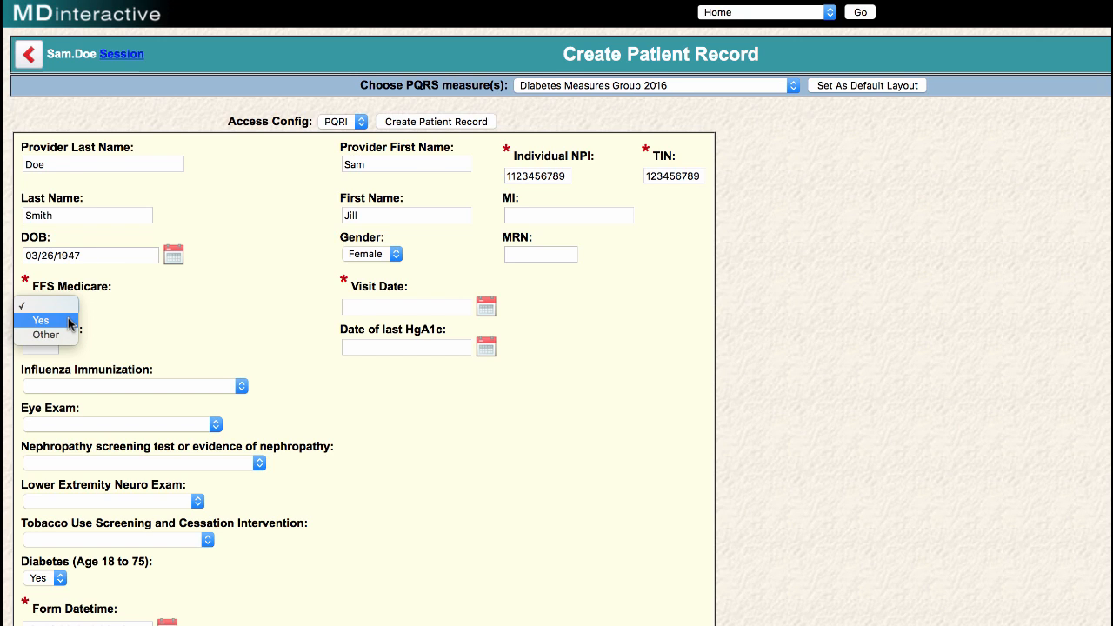
{"action": "left_click", "coordinate": [68, 323]}
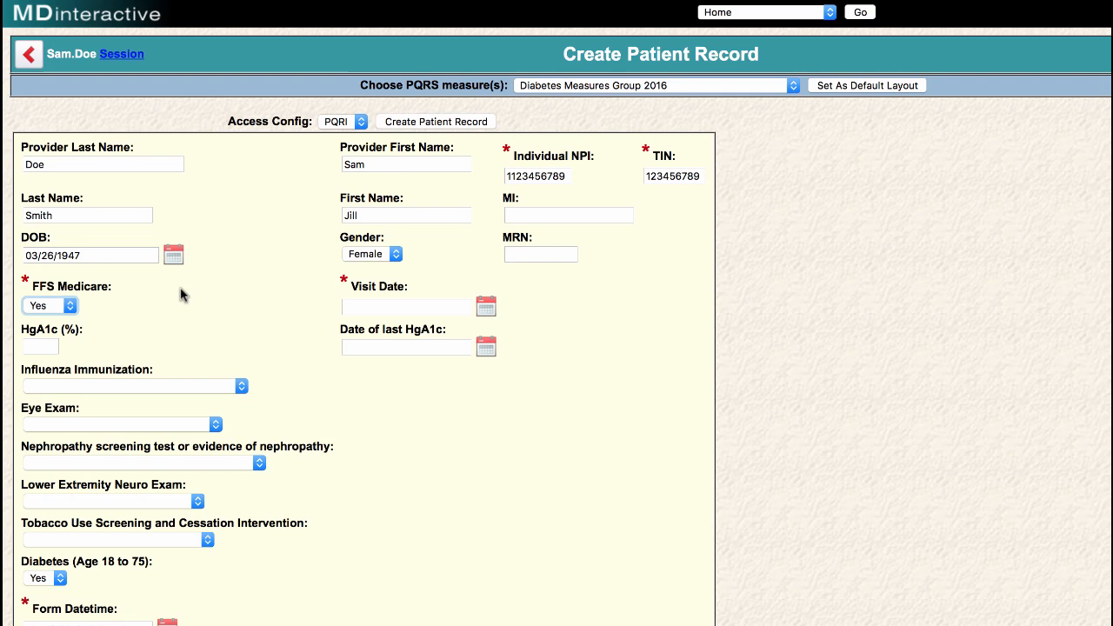
{"action": "left_click", "coordinate": [361, 308]}
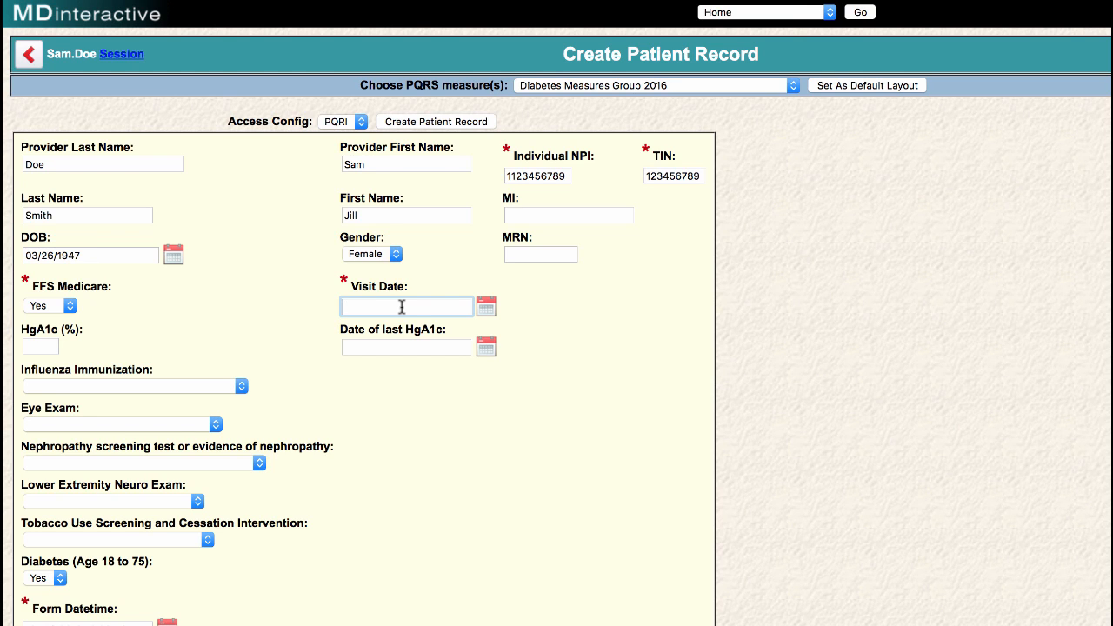
{"action": "left_click", "coordinate": [486, 309]}
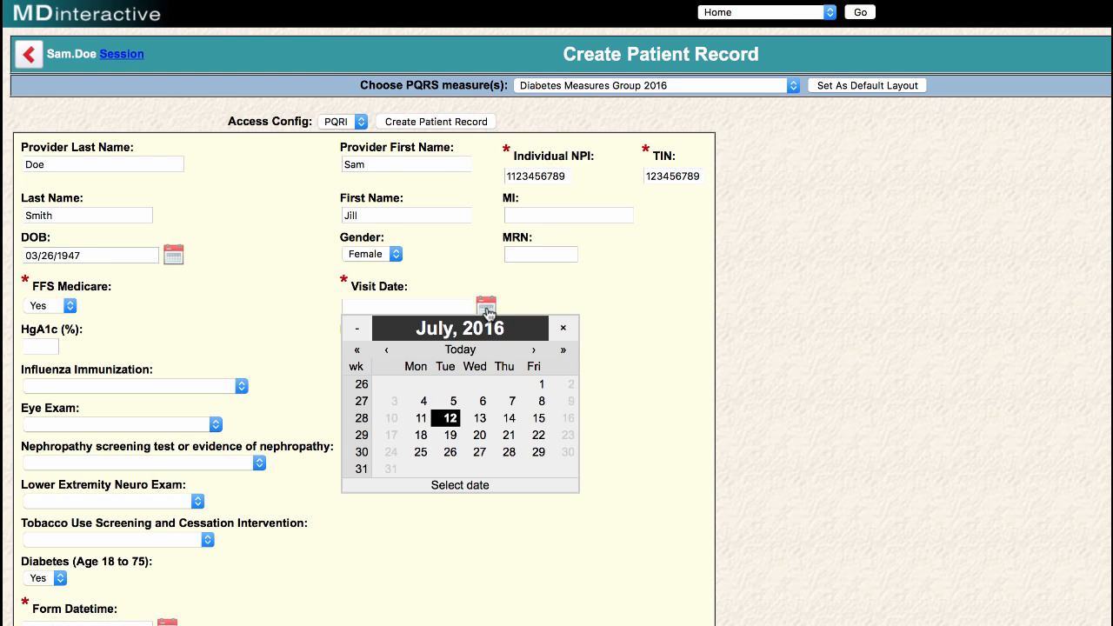
{"action": "left_click", "coordinate": [421, 418]}
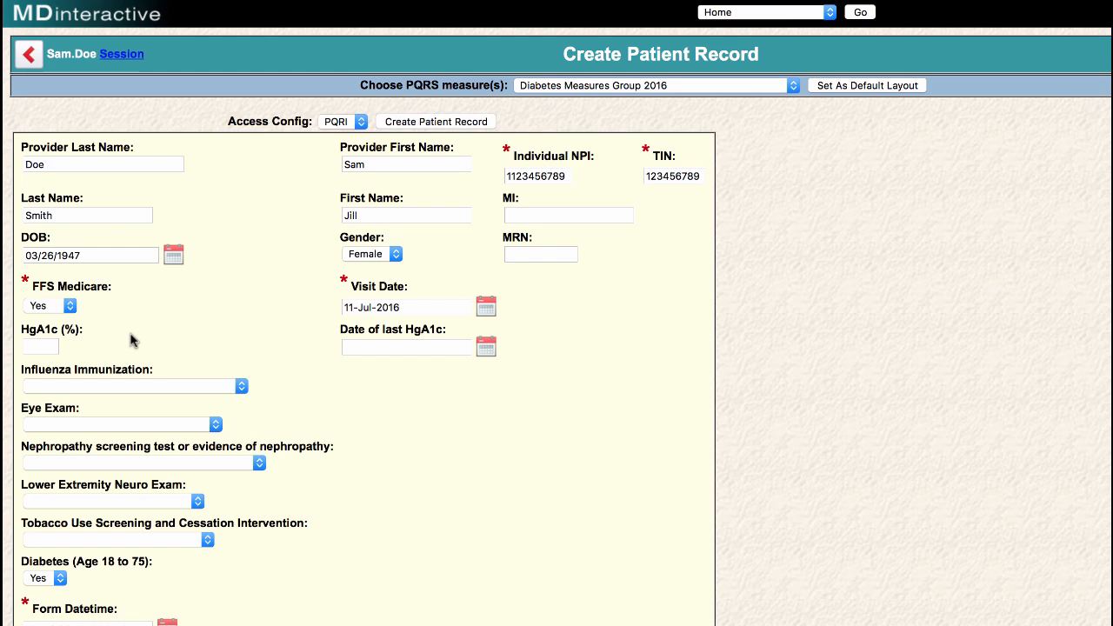
- Enter HgA1c 7 with a last HgA1c date of 19-Jul-2016
{"action": "left_click", "coordinate": [45, 346]}
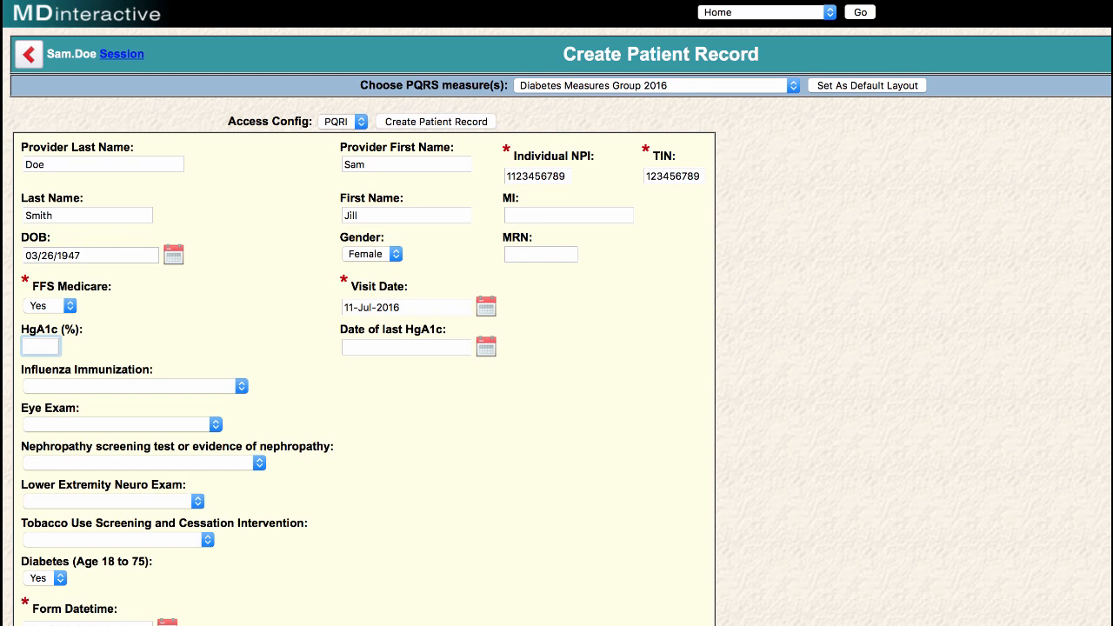
{"action": "type", "text": "7"}
{"action": "left_click", "coordinate": [487, 349]}
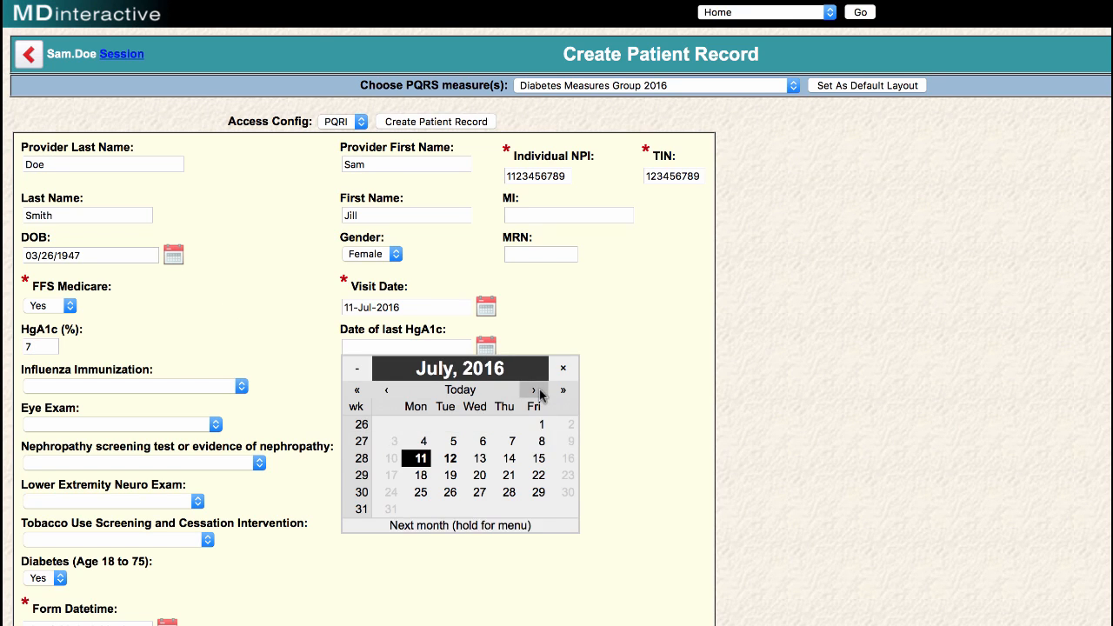
{"action": "left_click", "coordinate": [450, 474]}
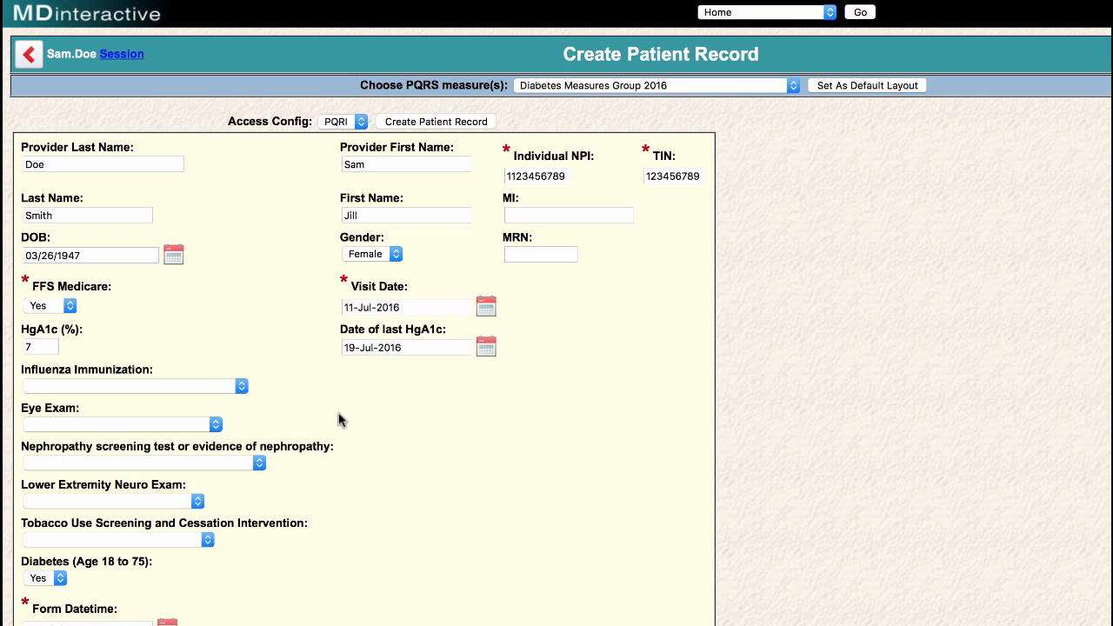
- Set Influenza Administered or Previously Received, Eye Exam Done, Nephropathy Positive macroalbuminuria, Neuro Exam Done, Tobacco Performed
{"action": "left_click", "coordinate": [242, 388]}
{"action": "left_click", "coordinate": [242, 387]}
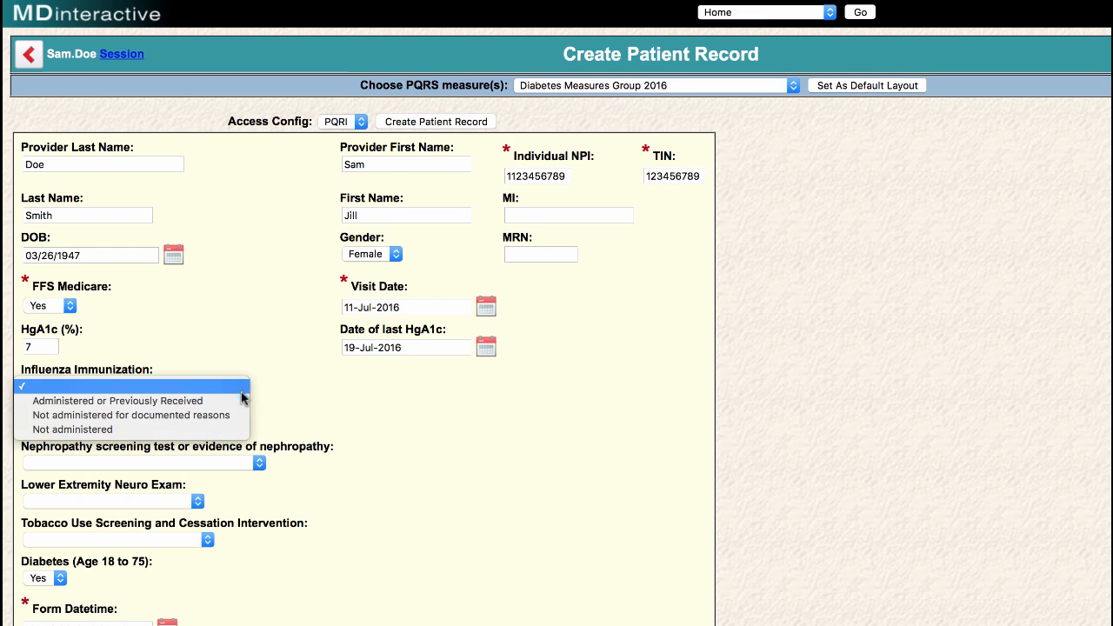
{"action": "left_click", "coordinate": [235, 399]}
{"action": "left_click", "coordinate": [209, 425]}
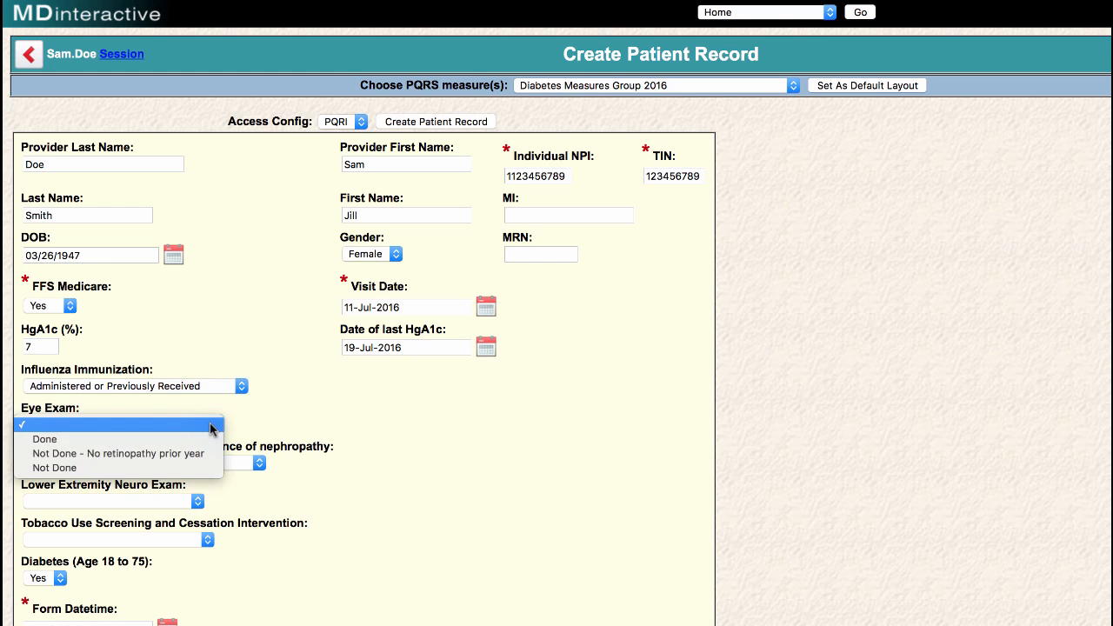
{"action": "left_click", "coordinate": [204, 447]}
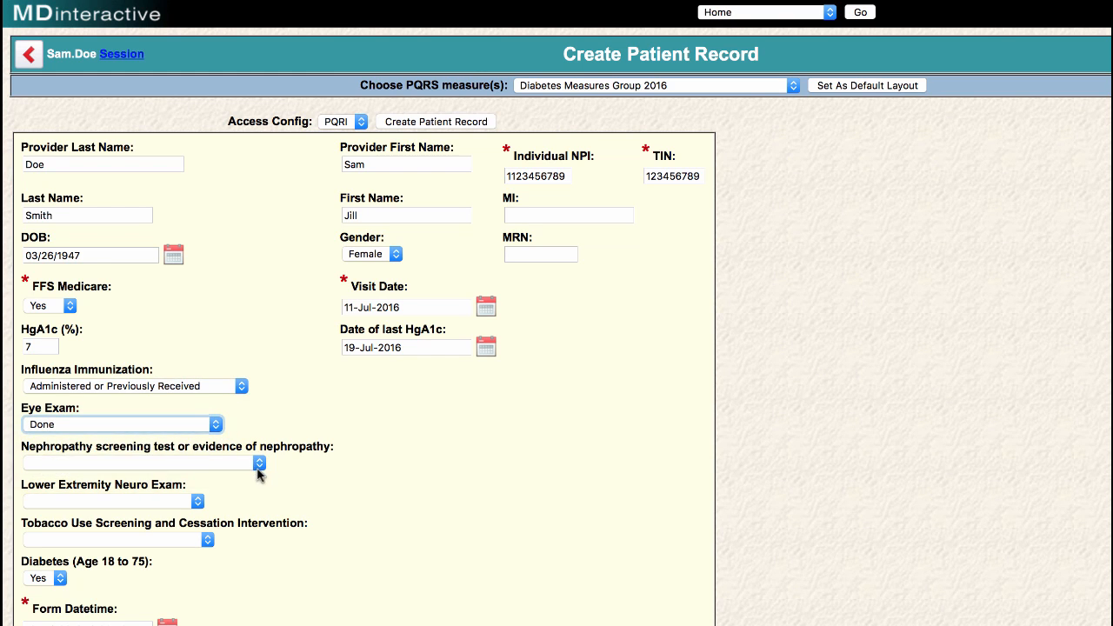
{"action": "left_click", "coordinate": [259, 464]}
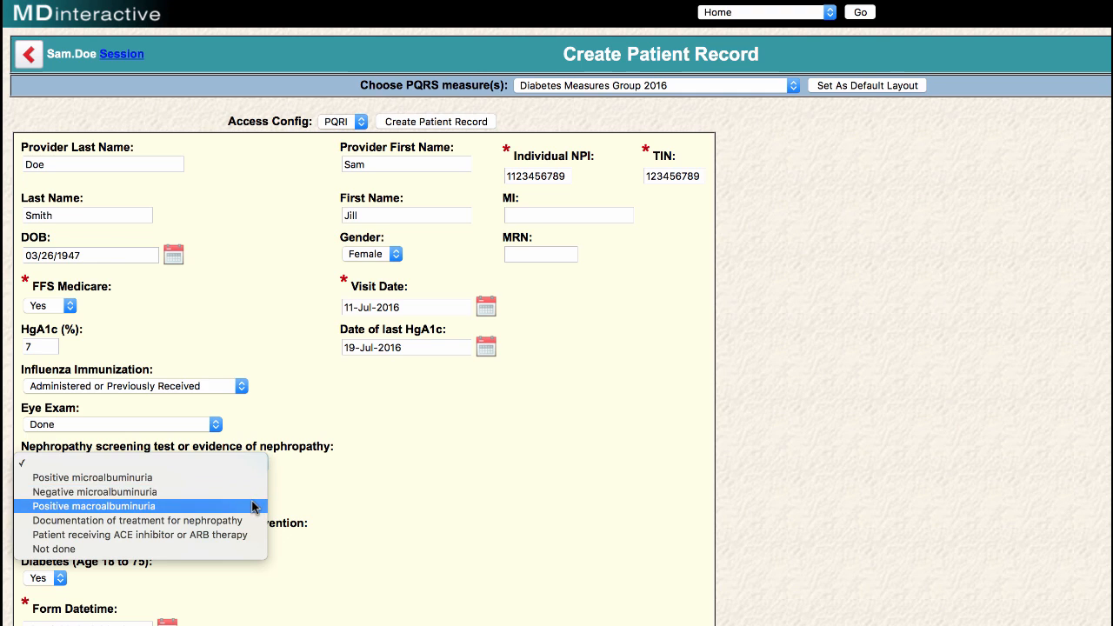
{"action": "left_click", "coordinate": [256, 506]}
{"action": "left_click", "coordinate": [199, 506]}
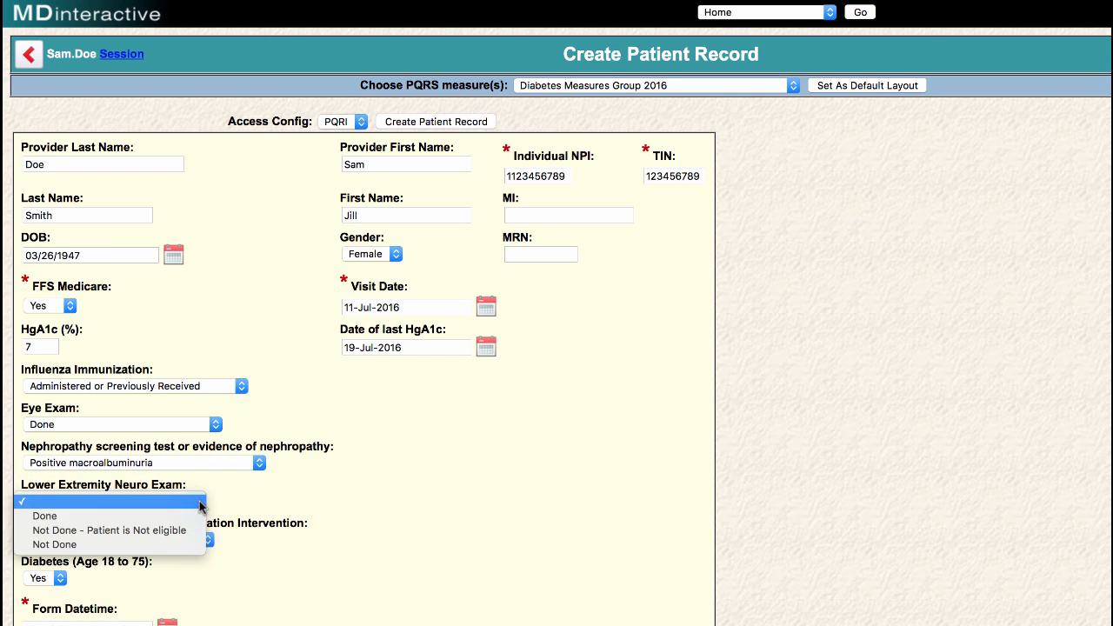
{"action": "left_click", "coordinate": [199, 514]}
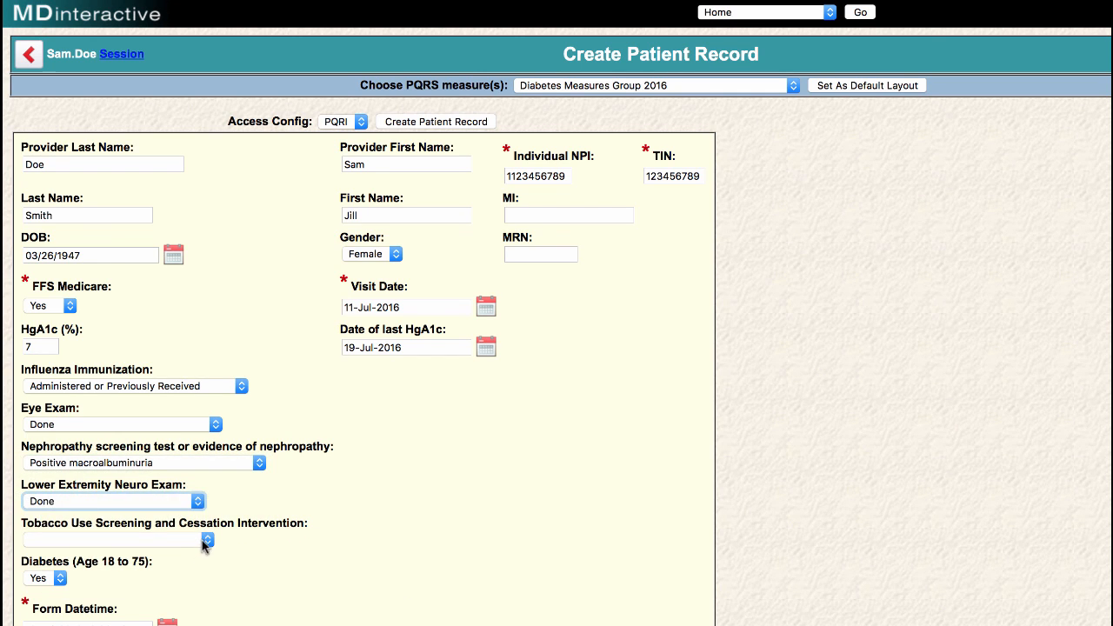
{"action": "left_click", "coordinate": [205, 540]}
{"action": "left_click", "coordinate": [201, 572]}
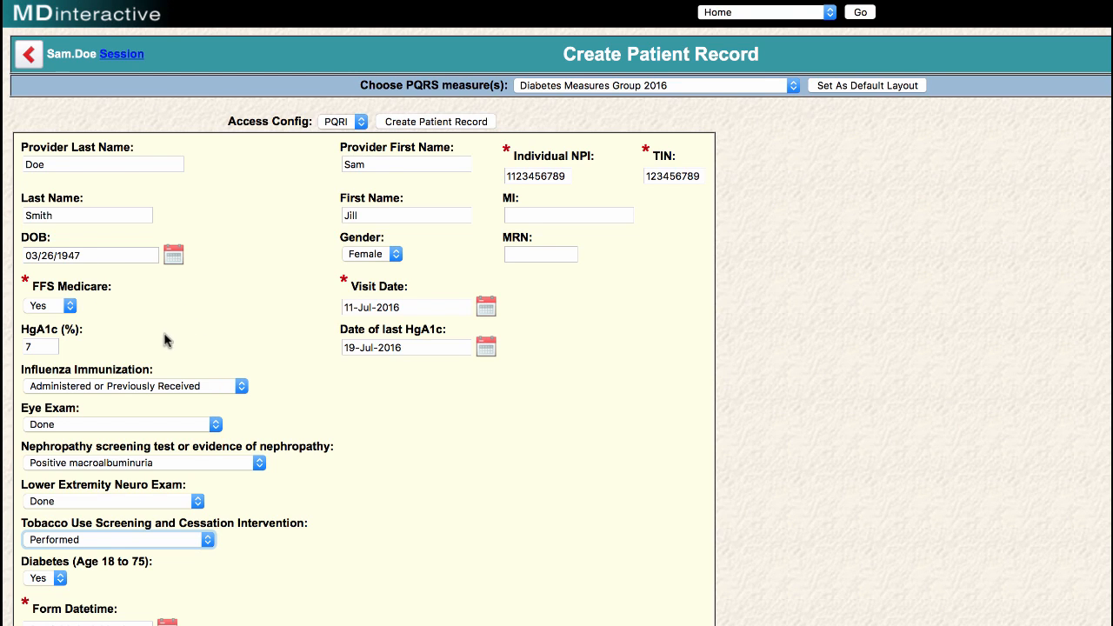
- Display the PQRS #110 Influenza Immunization help note
{"action": "mouse_move", "coordinate": [146, 369]}
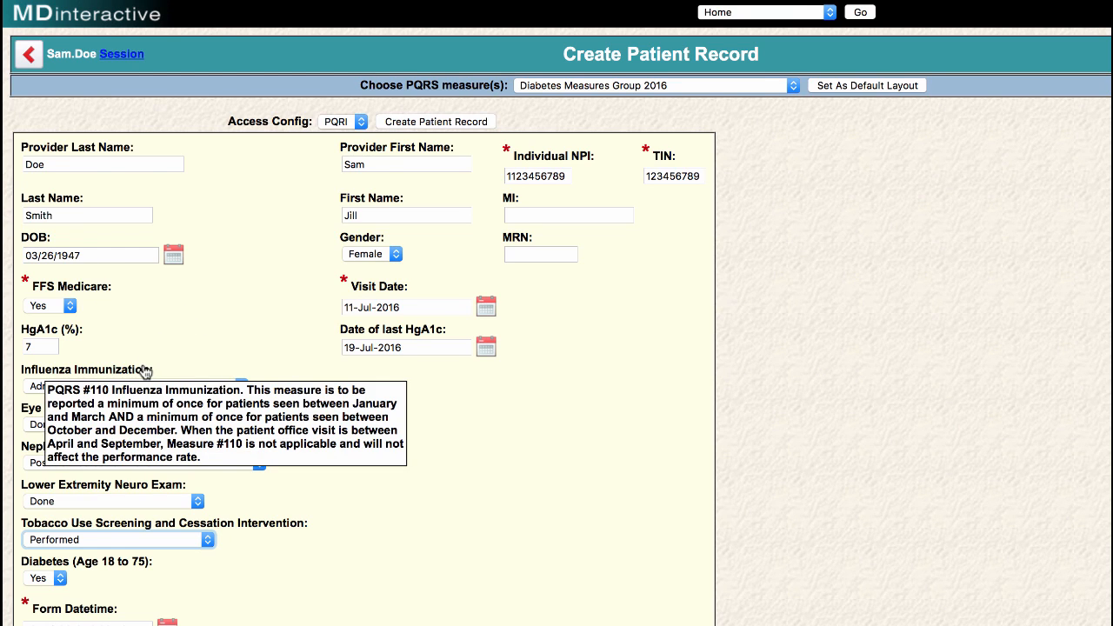